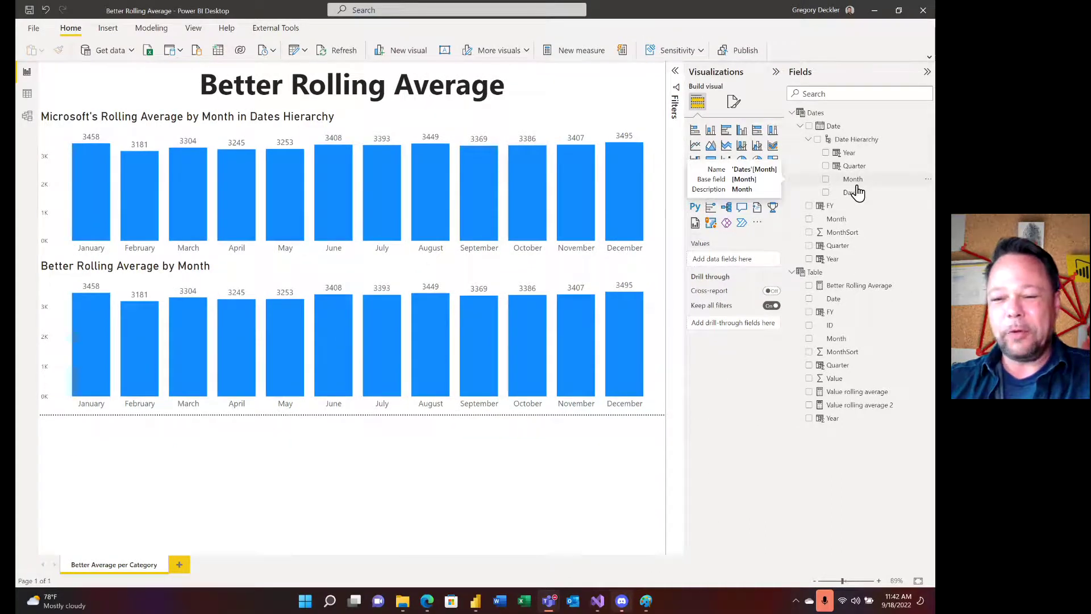
Start a new quick measure on Table using the Rolling average calculation
{"action": "right_click", "coordinate": [816, 276]}
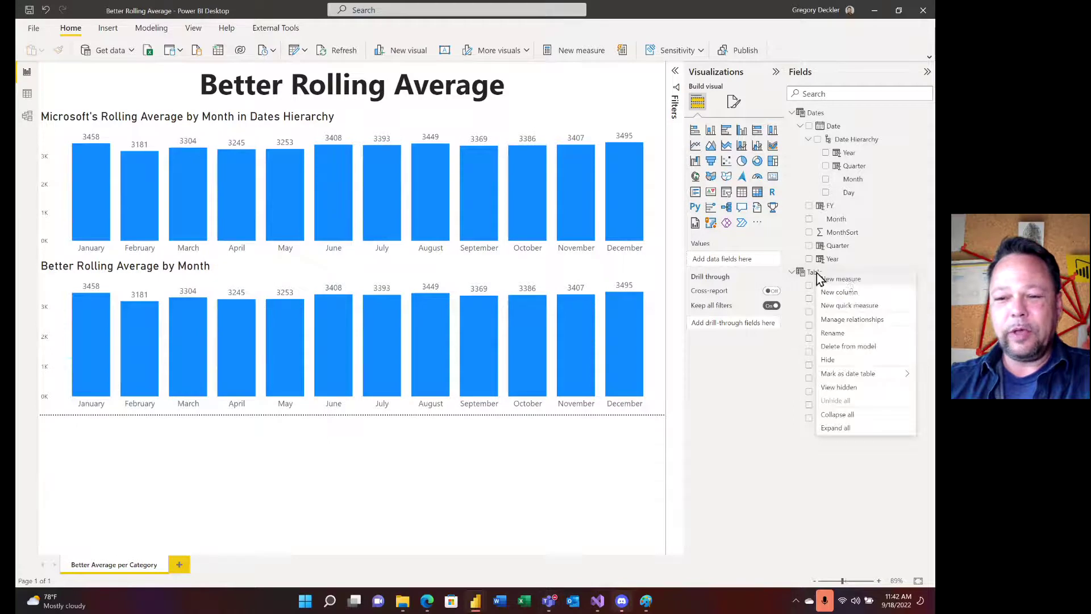
{"action": "left_click", "coordinate": [850, 307]}
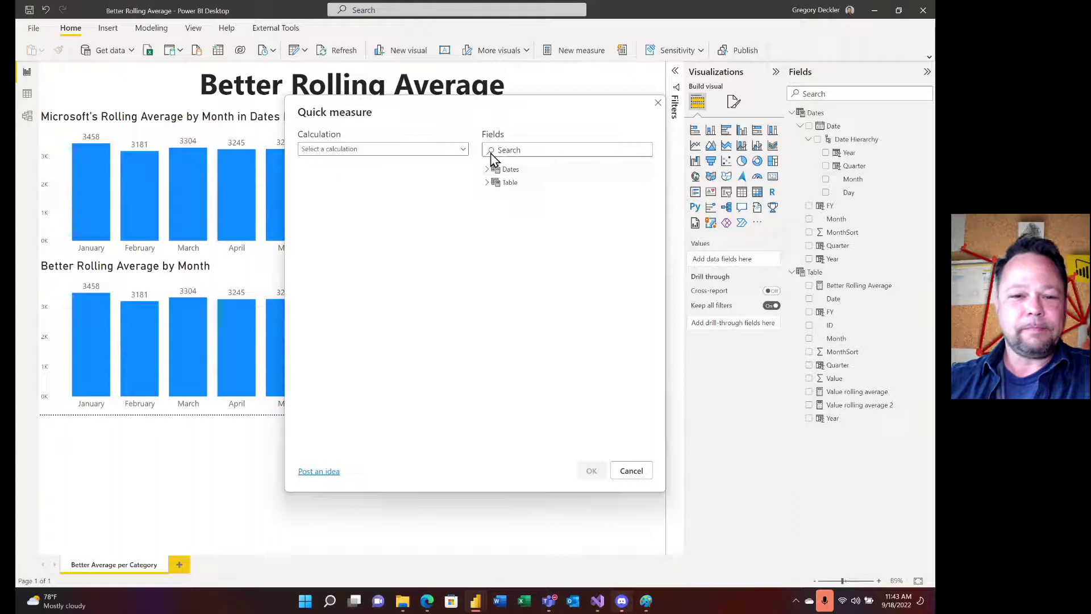
{"action": "left_click", "coordinate": [463, 150]}
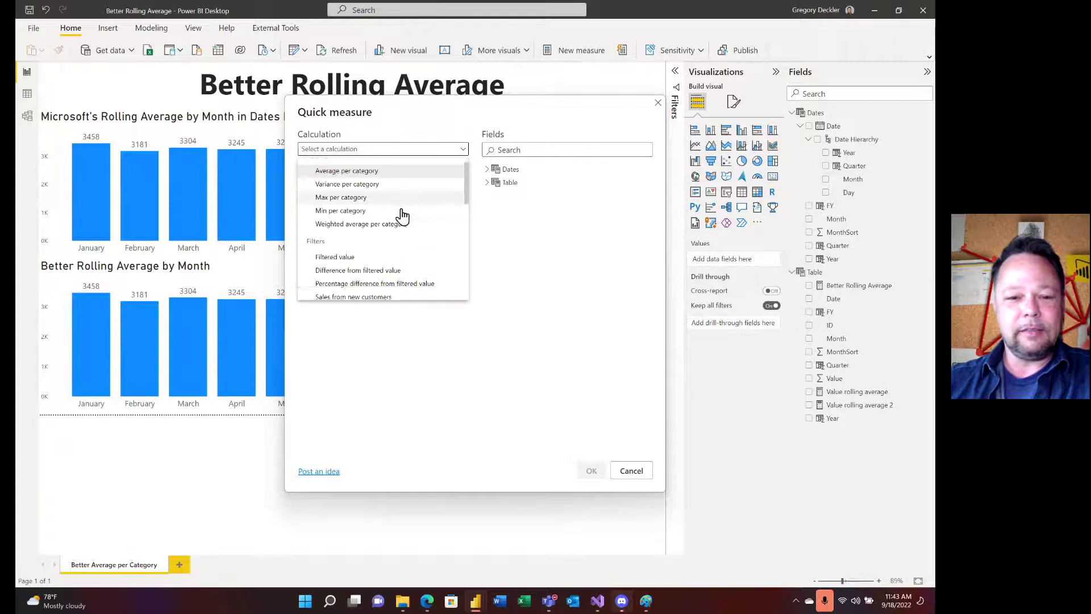
{"action": "scroll", "coordinate": [402, 216], "scroll_direction": "down", "scroll_amount": 5}
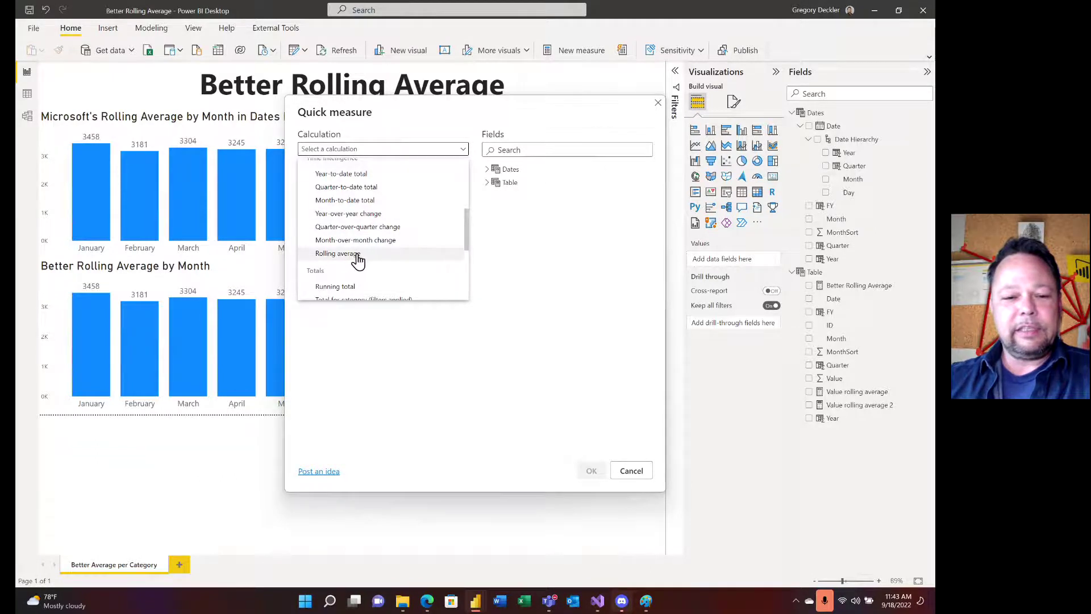
{"action": "left_click", "coordinate": [358, 260]}
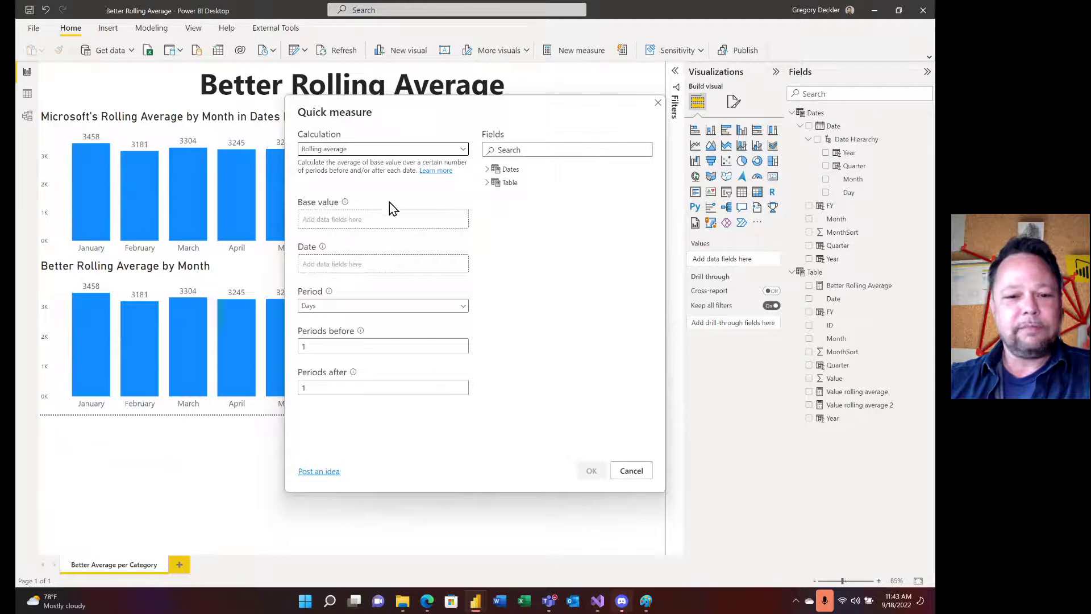
Use Sum of Value as the base value and the Dates table's Date as the date field
{"action": "left_click", "coordinate": [486, 185]}
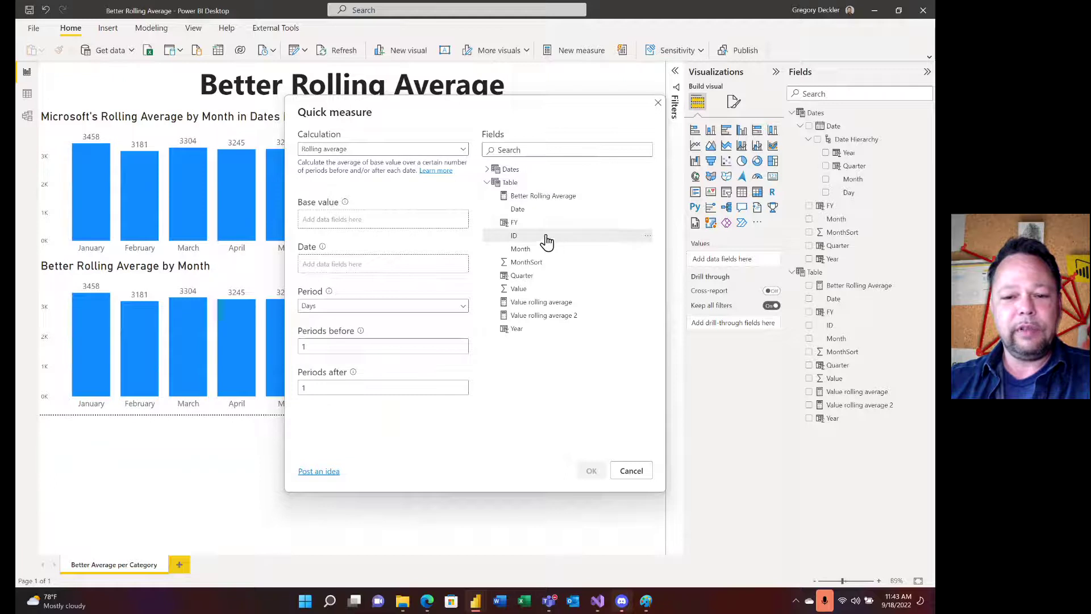
{"action": "left_click_drag", "start_coordinate": [518, 290], "coordinate": [349, 222]}
{"action": "left_click_drag", "start_coordinate": [506, 214], "coordinate": [347, 270]}
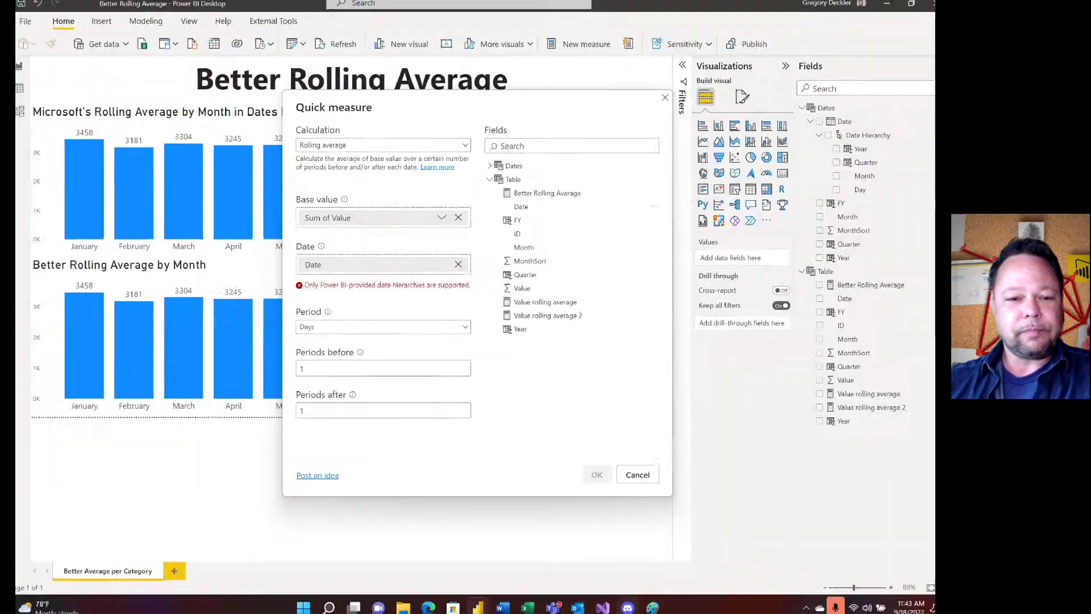
{"action": "left_click", "coordinate": [606, 40]}
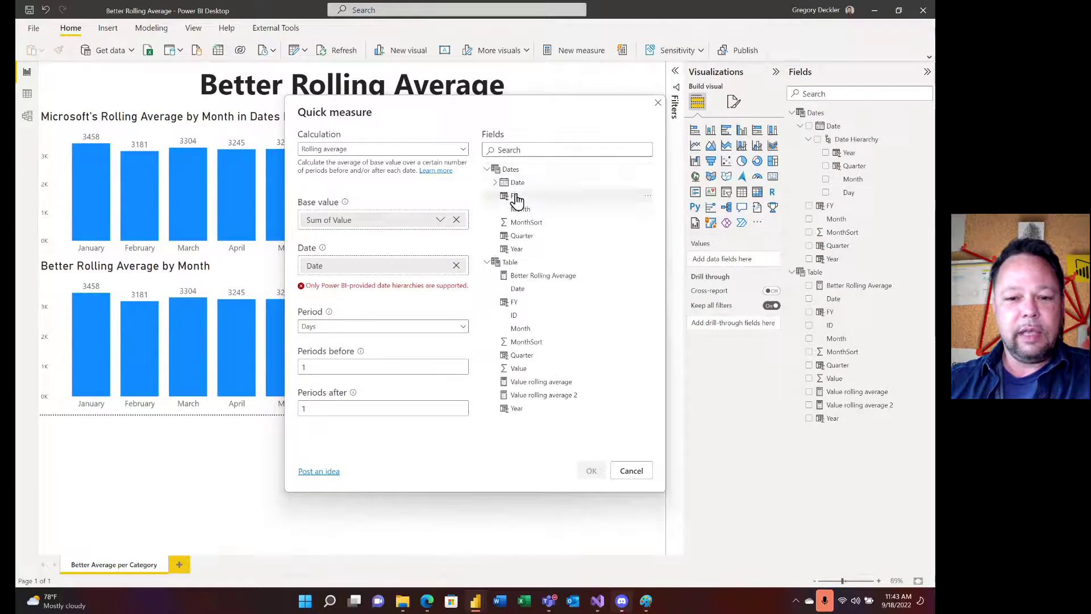
{"action": "left_click_drag", "start_coordinate": [517, 184], "coordinate": [366, 269]}
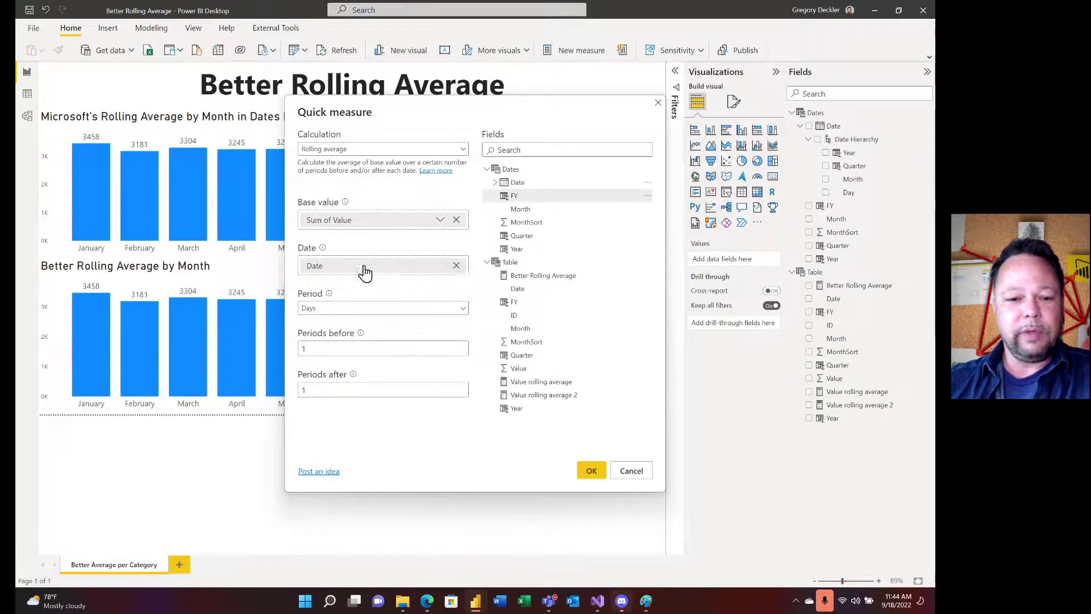
Set the rolling period to Months with 3 periods before and 0 after
{"action": "left_click", "coordinate": [463, 311]}
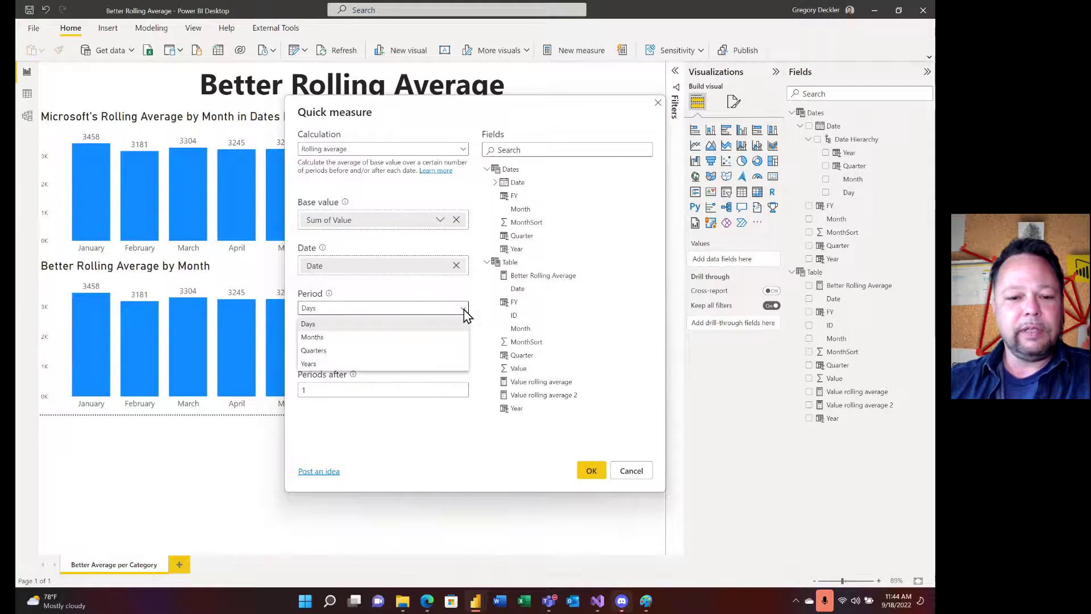
{"action": "left_click", "coordinate": [348, 338]}
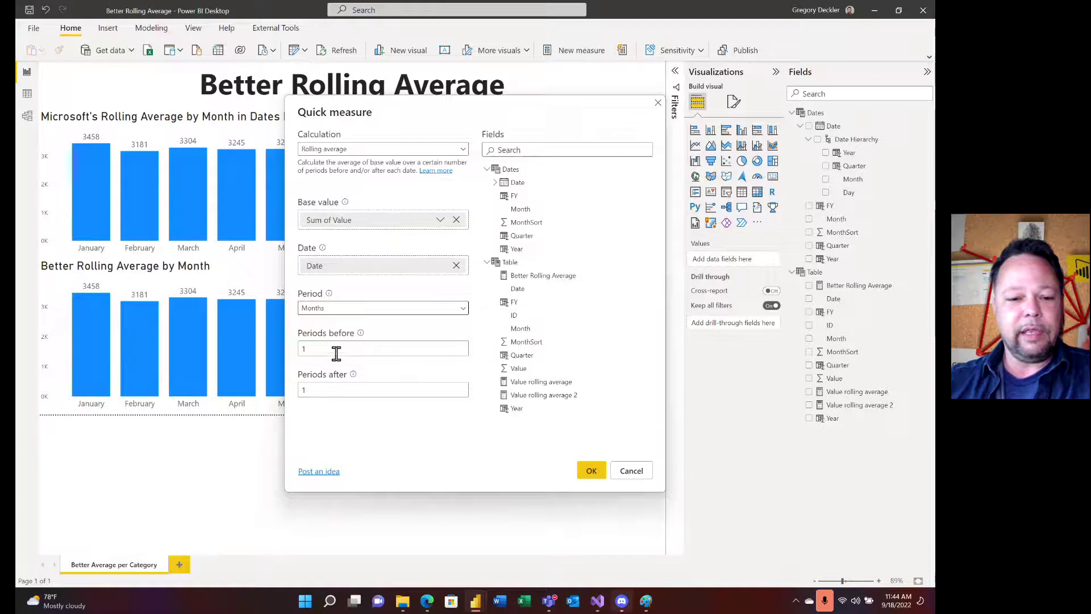
{"action": "key", "text": "Tab"}
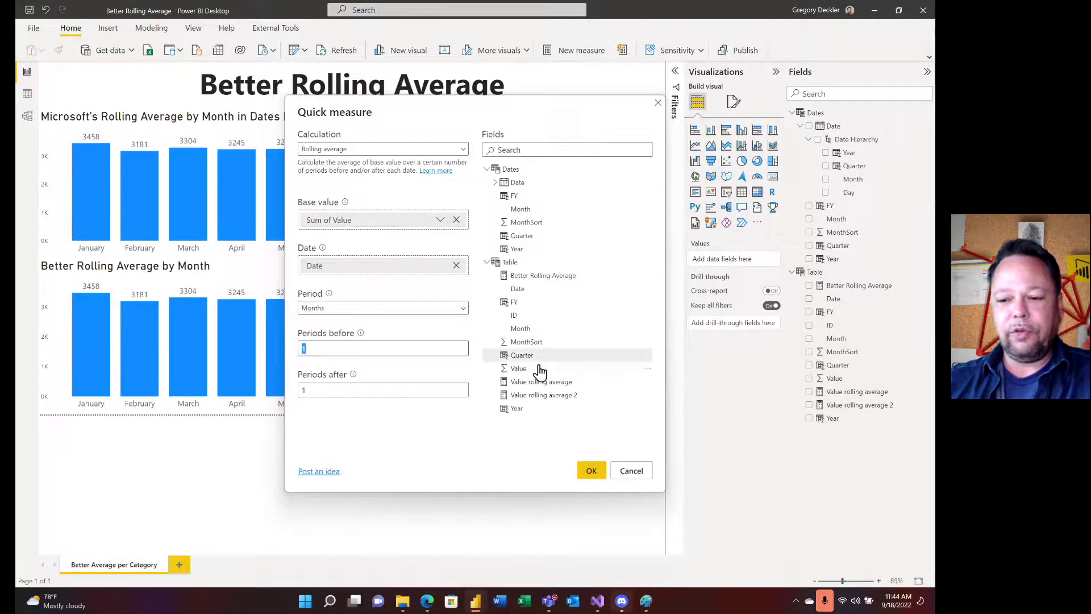
{"action": "type", "text": "3"}
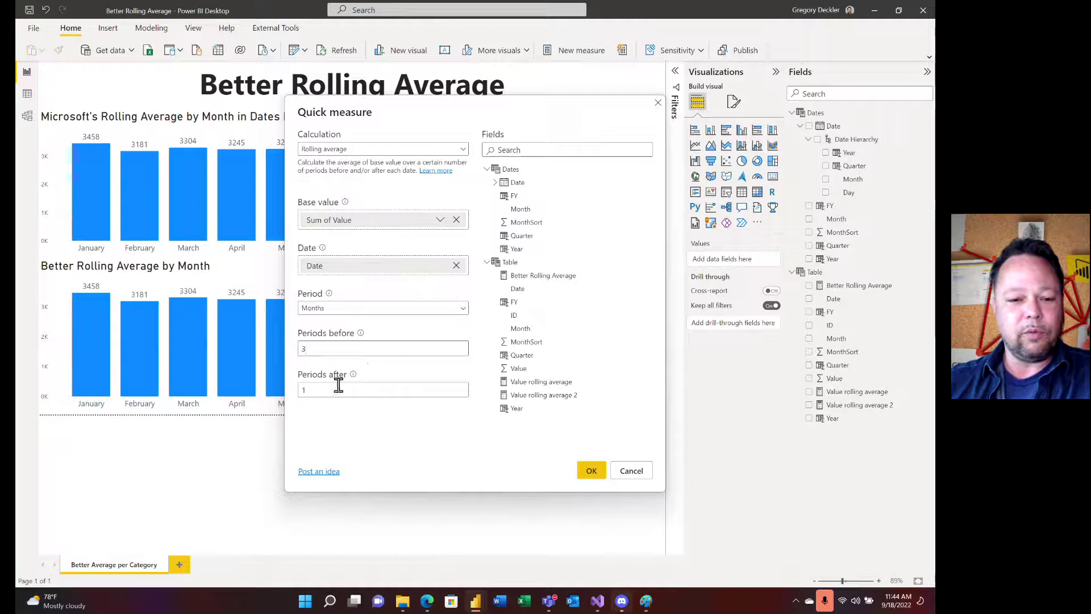
{"action": "key", "text": "Tab"}
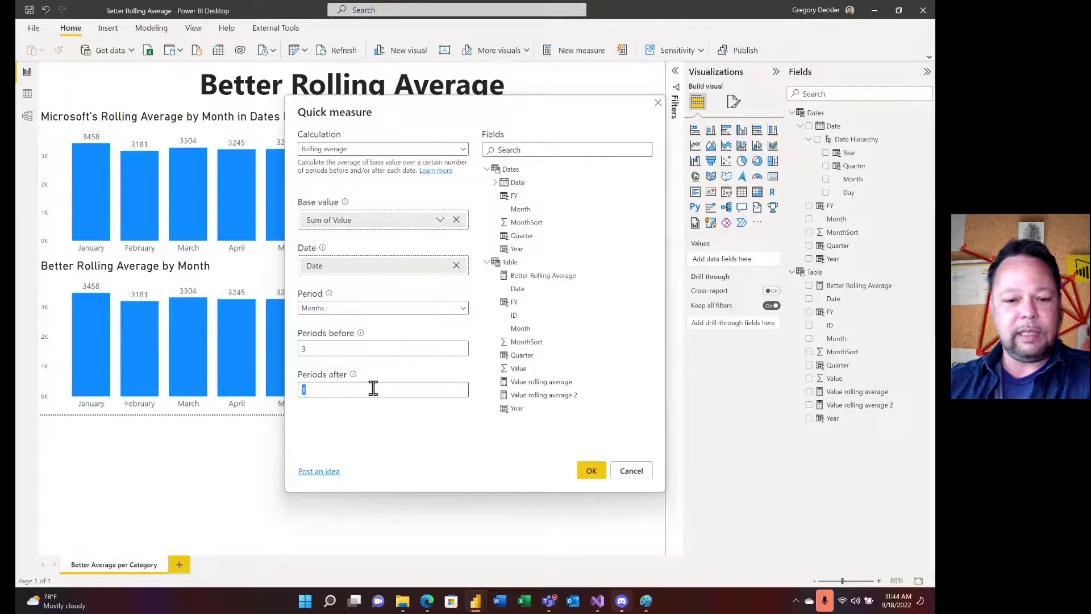
{"action": "type", "text": "0"}
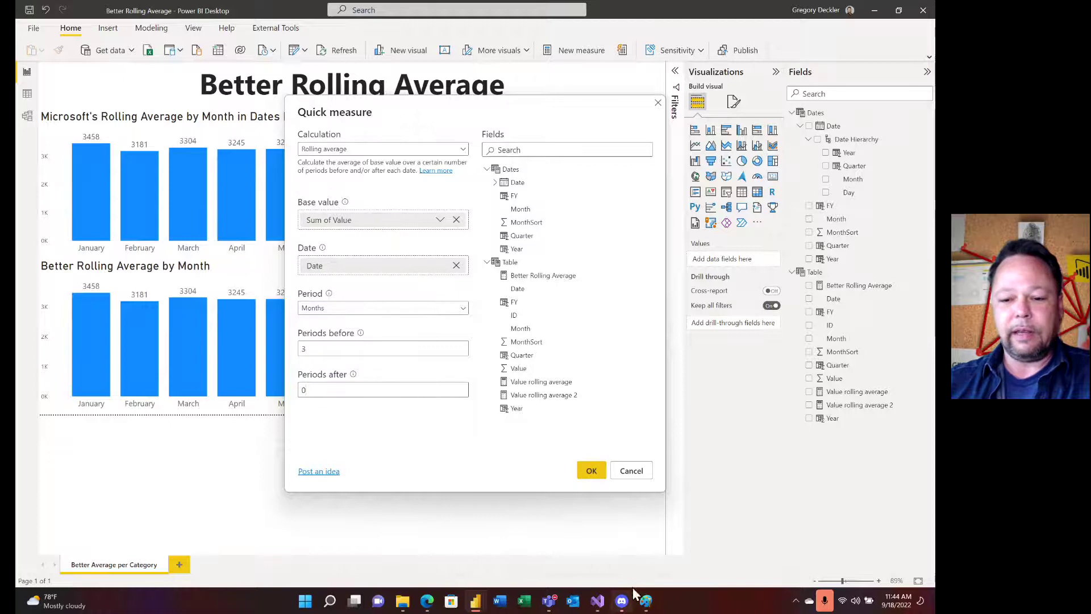
Cancel the quick measure and expand the full DAX formula of Value rolling average 2
{"action": "left_click", "coordinate": [632, 471]}
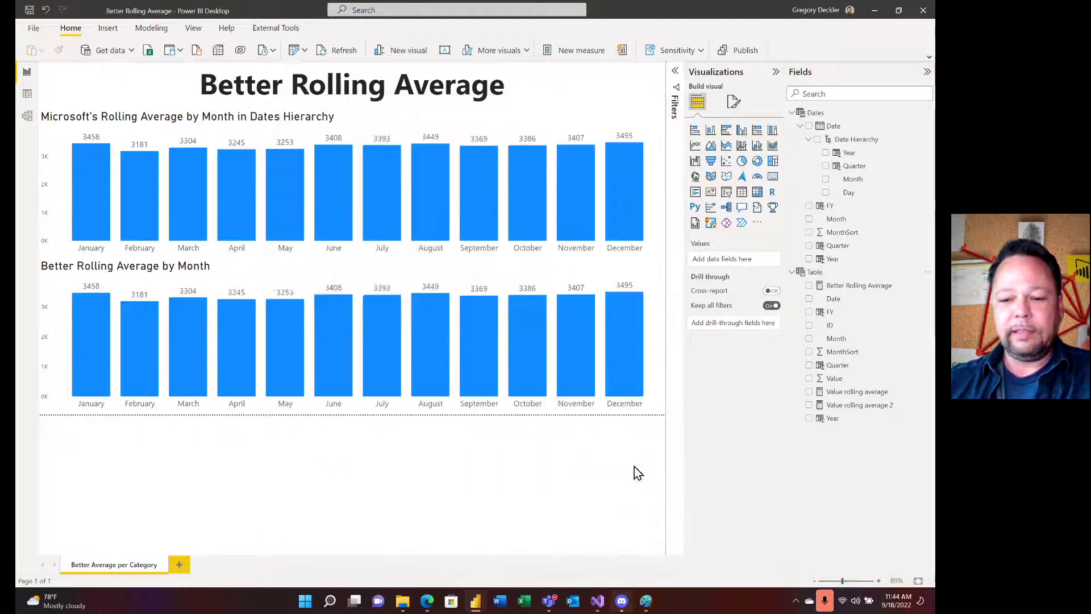
{"action": "left_click", "coordinate": [857, 409]}
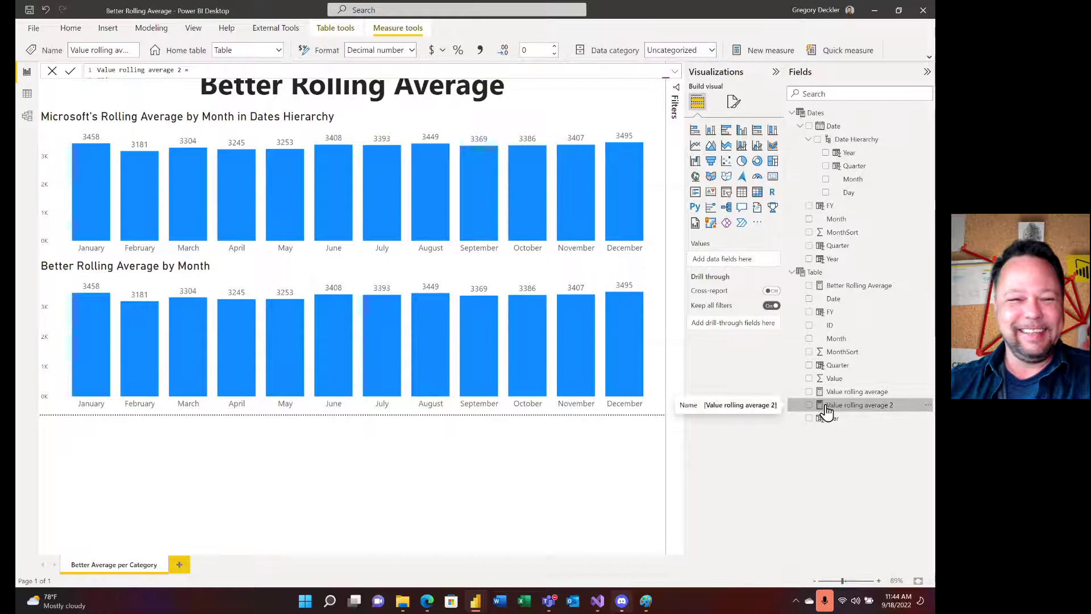
{"action": "left_click", "coordinate": [675, 71]}
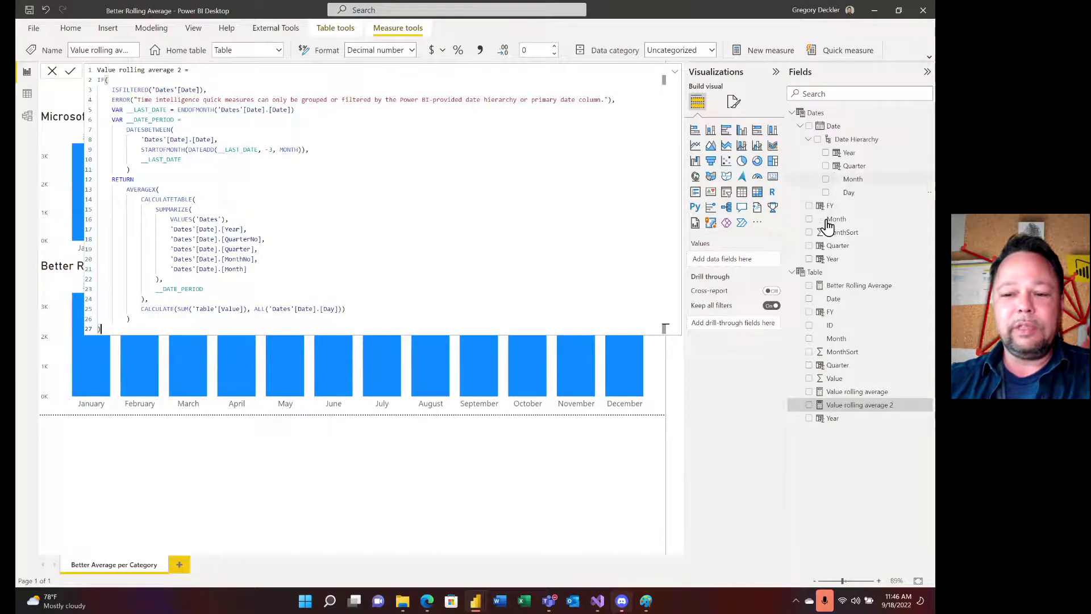
{"action": "right_click", "coordinate": [812, 278]}
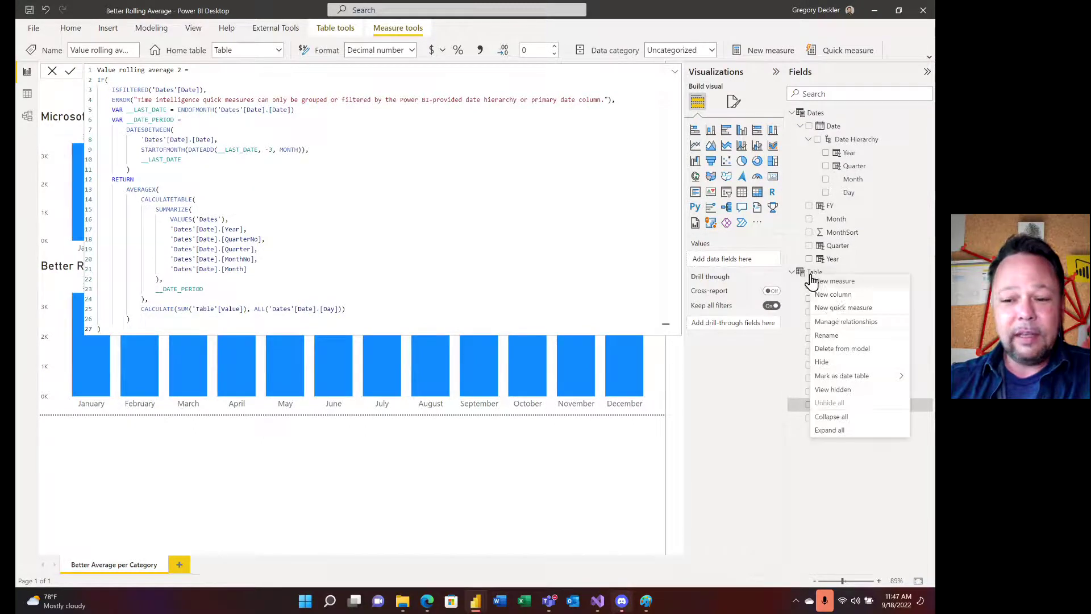
{"action": "left_click", "coordinate": [833, 311]}
{"action": "left_click", "coordinate": [447, 150]}
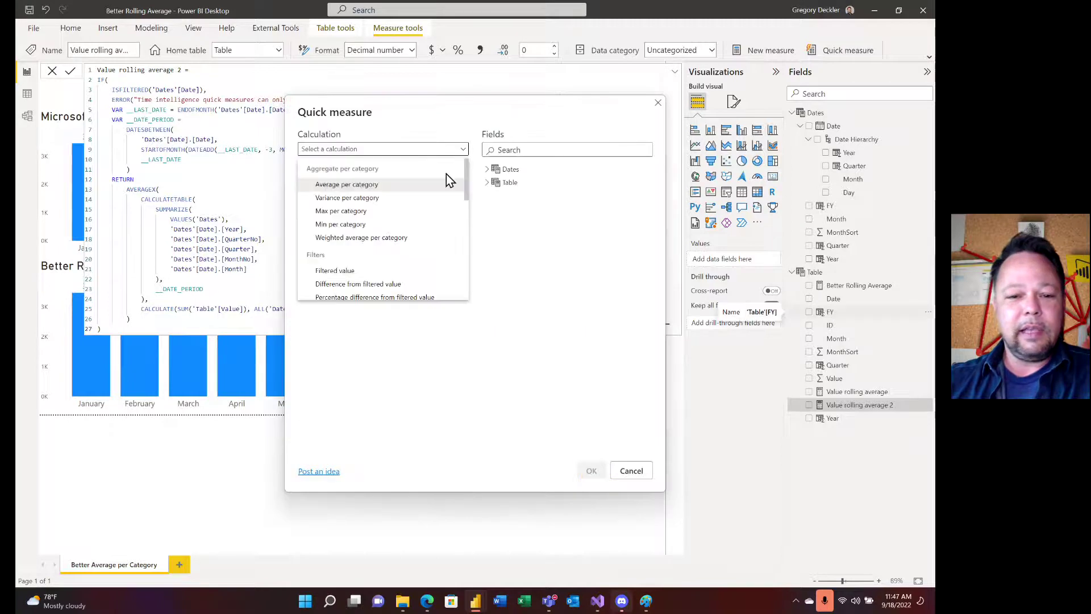
{"action": "scroll", "coordinate": [419, 219], "scroll_direction": "down", "scroll_amount": 3}
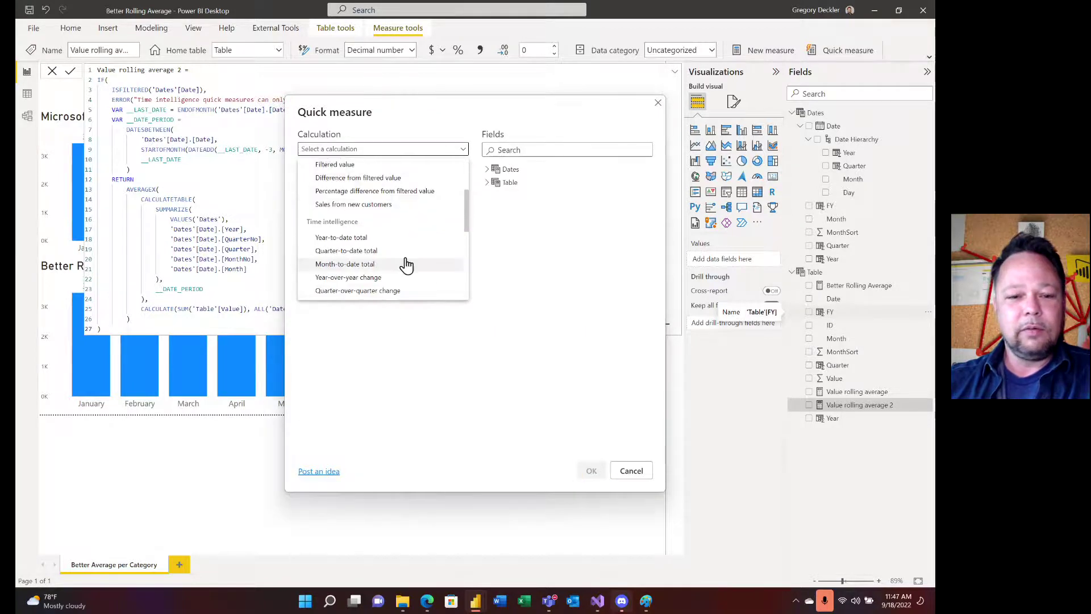
{"action": "scroll", "coordinate": [407, 264], "scroll_direction": "down", "scroll_amount": 2}
{"action": "left_click", "coordinate": [390, 262]}
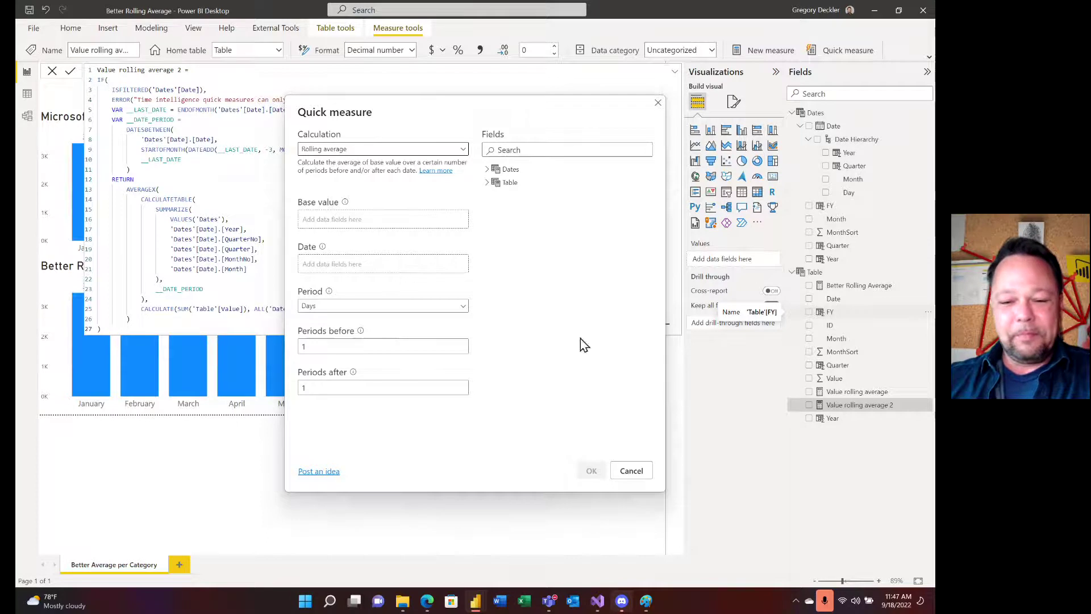
{"action": "left_click", "coordinate": [632, 473]}
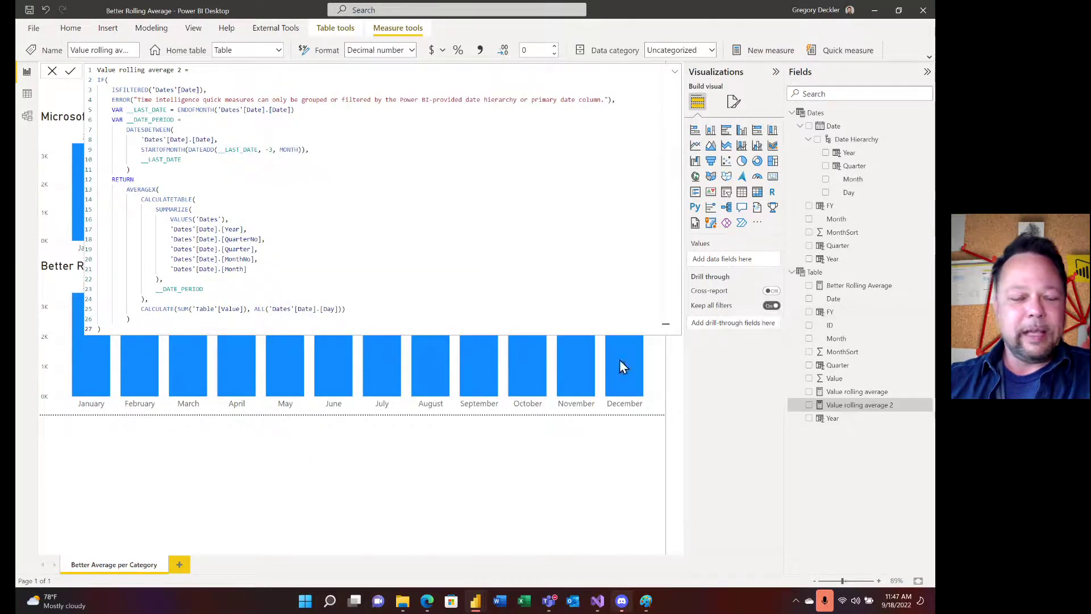
{"action": "left_click", "coordinate": [362, 462]}
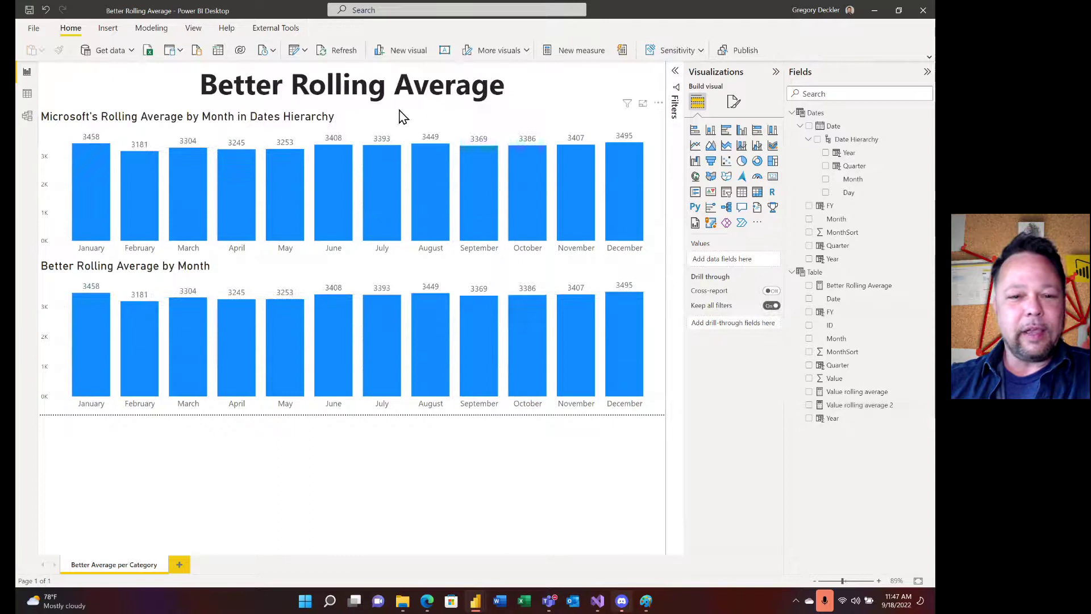
{"action": "left_click", "coordinate": [376, 135]}
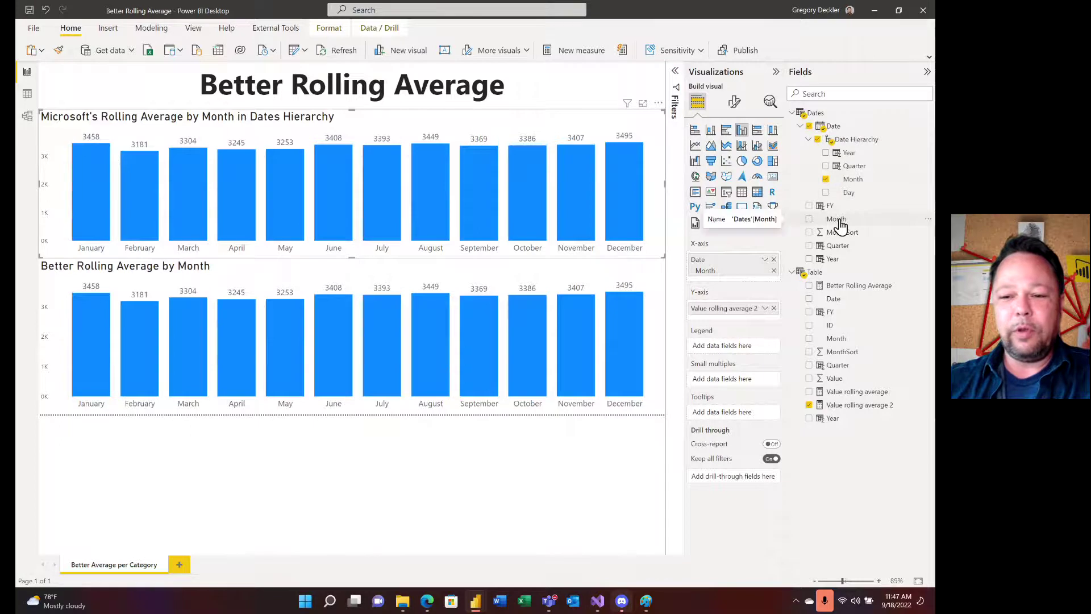
{"action": "left_click_drag", "start_coordinate": [837, 222], "coordinate": [745, 268]}
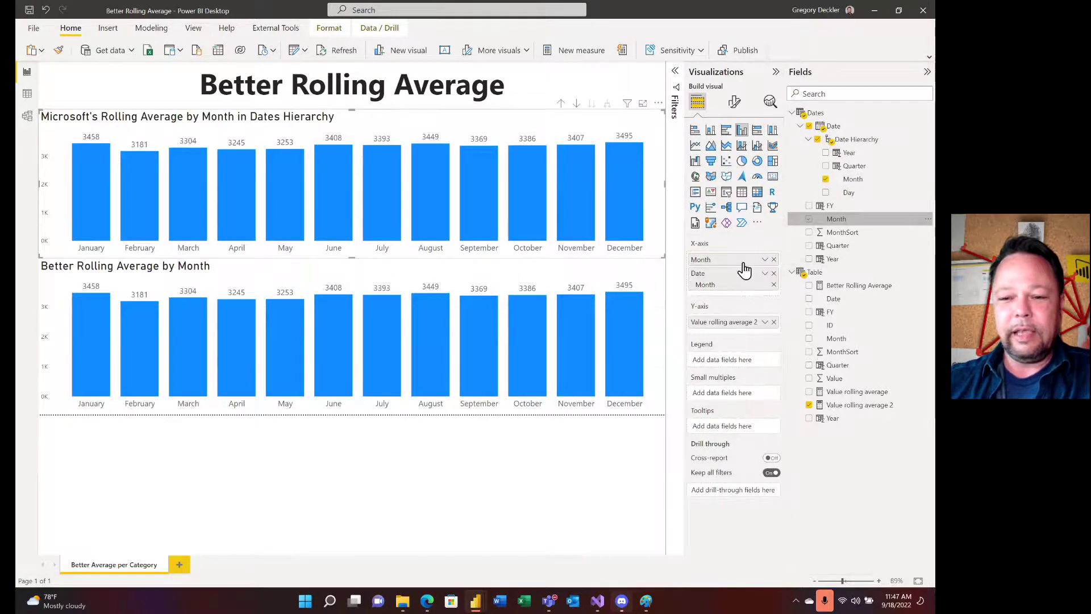
{"action": "left_click", "coordinate": [773, 284]}
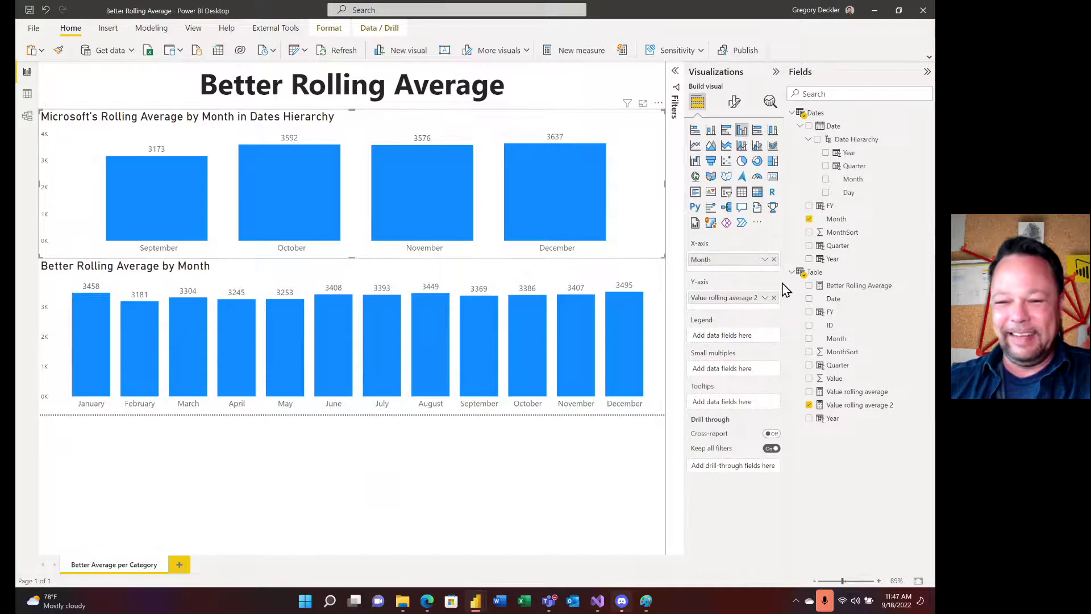
{"action": "left_click_drag", "start_coordinate": [821, 337], "coordinate": [726, 262]}
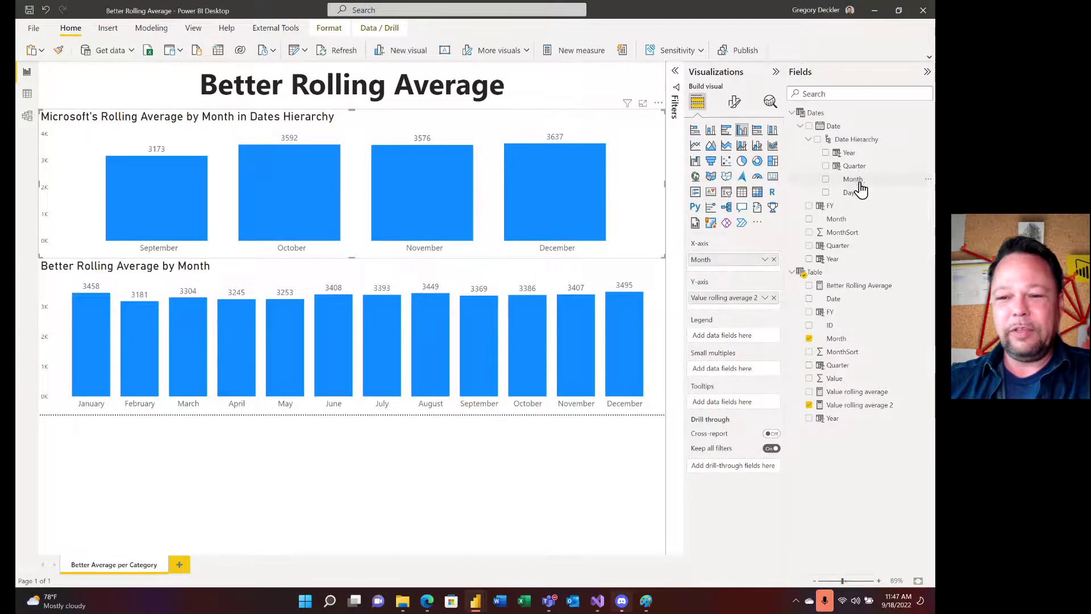
{"action": "left_click_drag", "start_coordinate": [861, 189], "coordinate": [733, 261]}
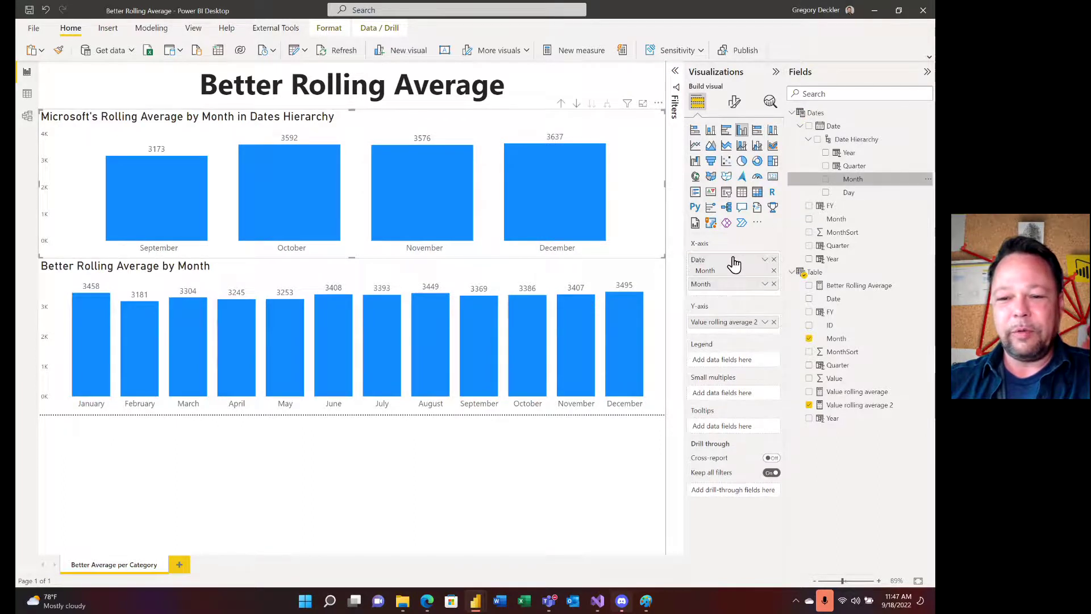
{"action": "left_click", "coordinate": [773, 284]}
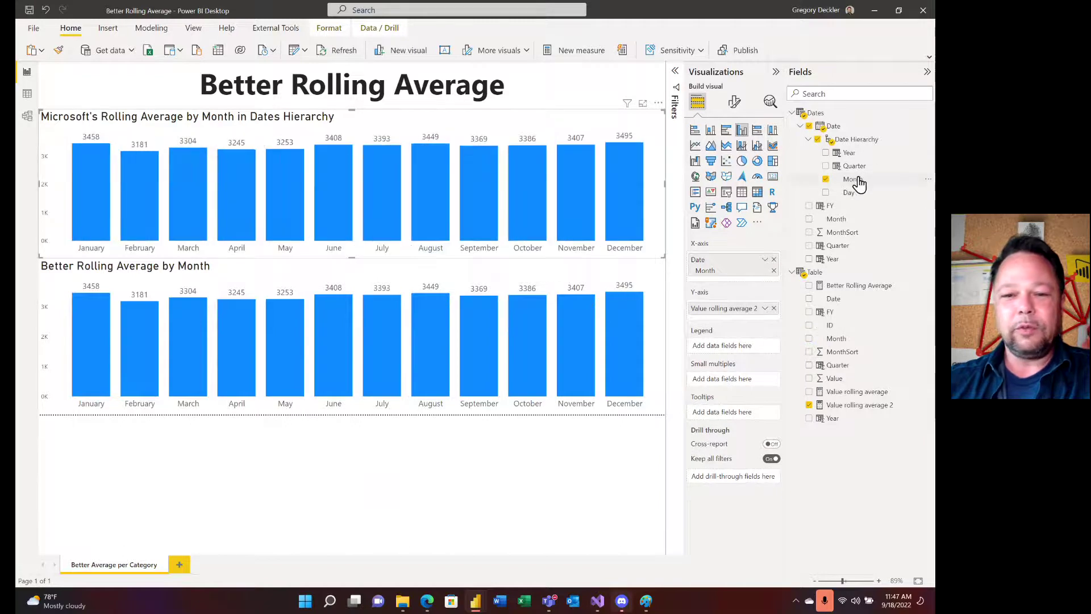
{"action": "left_click", "coordinate": [470, 273]}
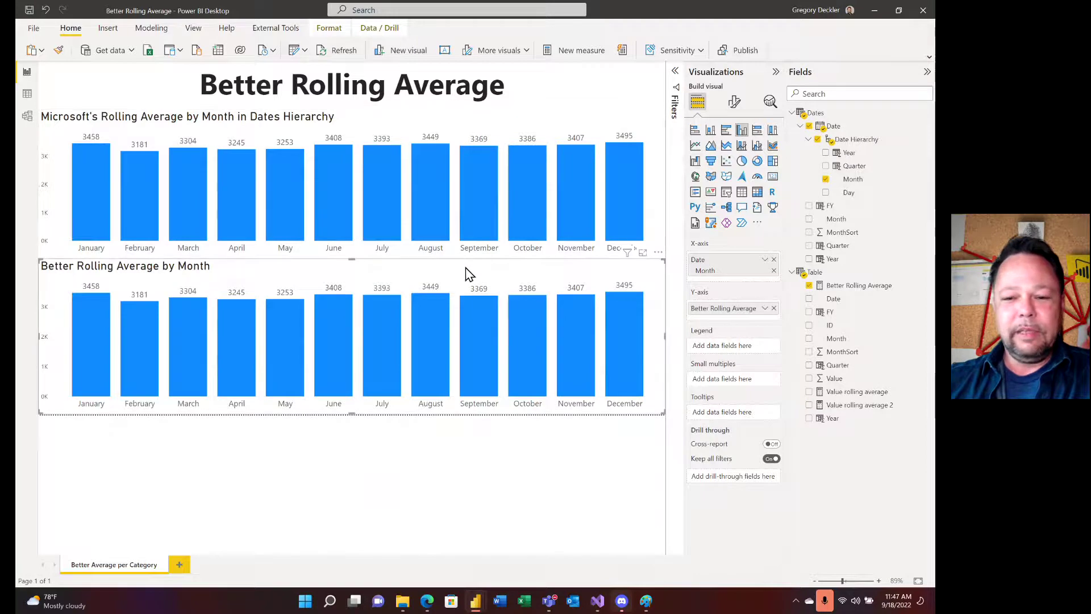
{"action": "left_click", "coordinate": [848, 291]}
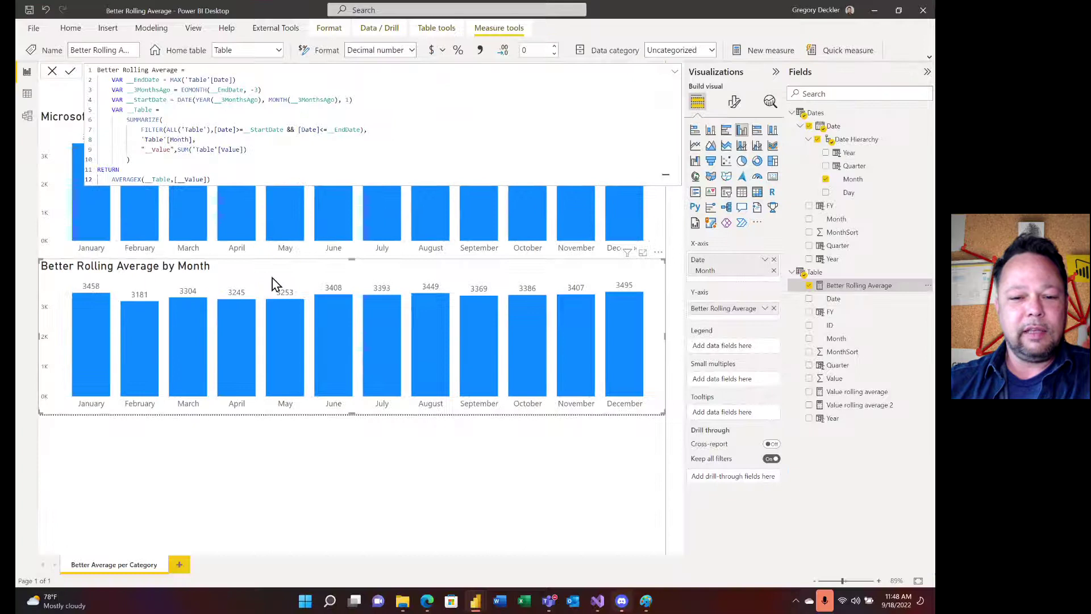
{"action": "left_click", "coordinate": [490, 452]}
{"action": "left_click", "coordinate": [468, 271]}
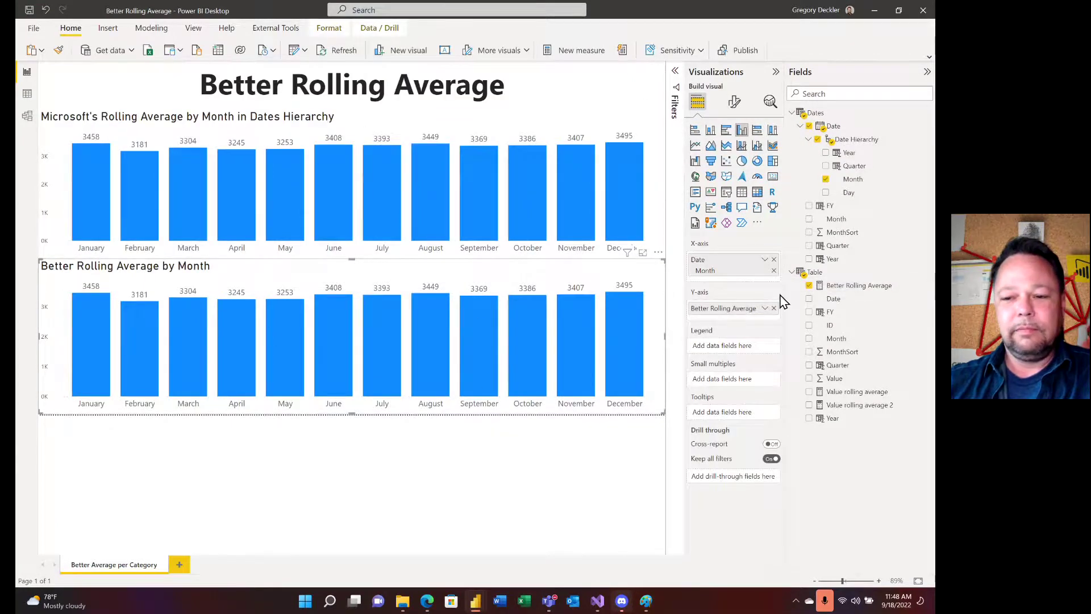
Display the Better Rolling Average measure's DAX in the formula bar
{"action": "left_click", "coordinate": [868, 286]}
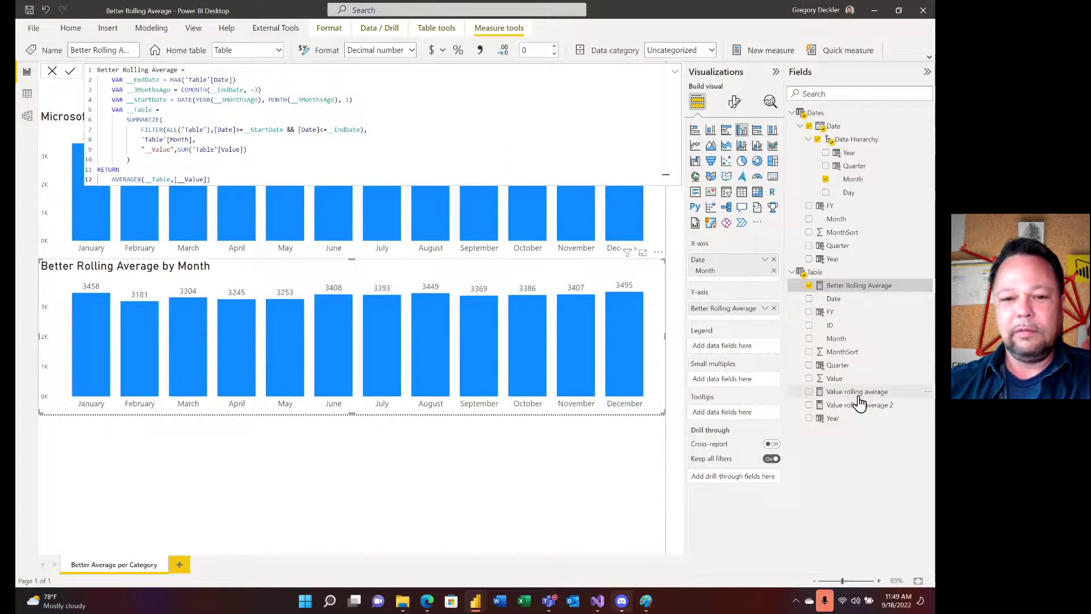
Compare Value rolling average's DAX against Better Rolling Average's, ending on Value rolling average
{"action": "left_click", "coordinate": [857, 391]}
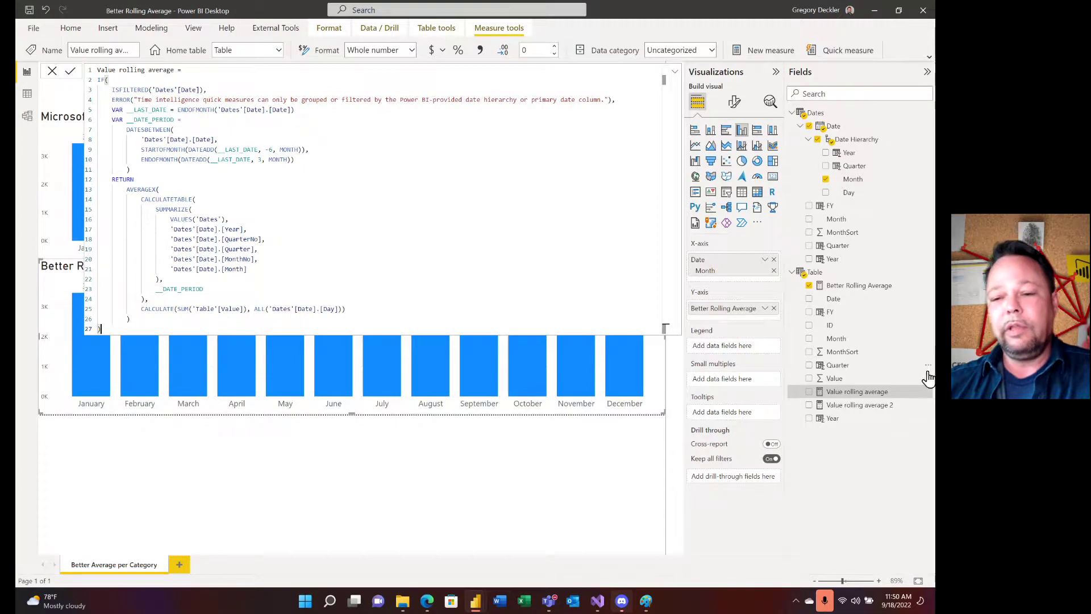
{"action": "left_click", "coordinate": [851, 288]}
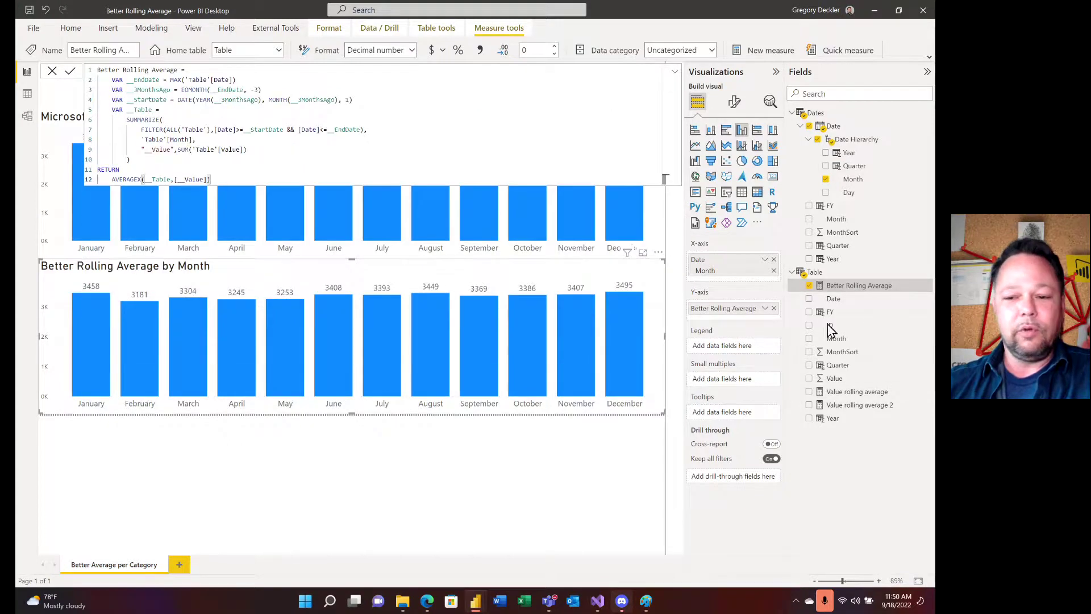
{"action": "left_click", "coordinate": [835, 396]}
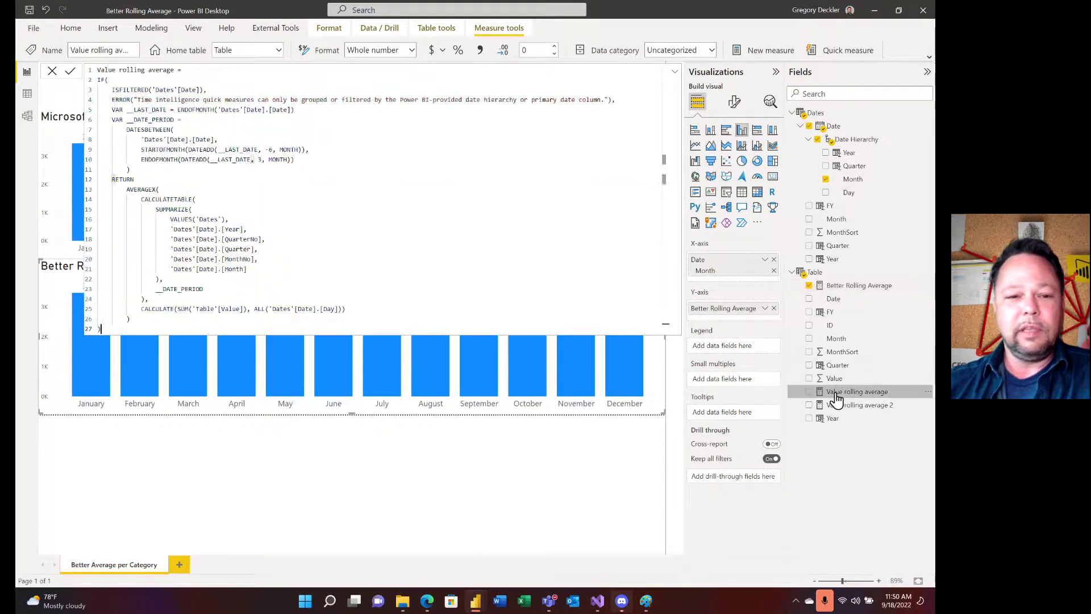
Display the shorter AVERAGEX-based Better Rolling Average formula again
{"action": "left_click", "coordinate": [844, 287]}
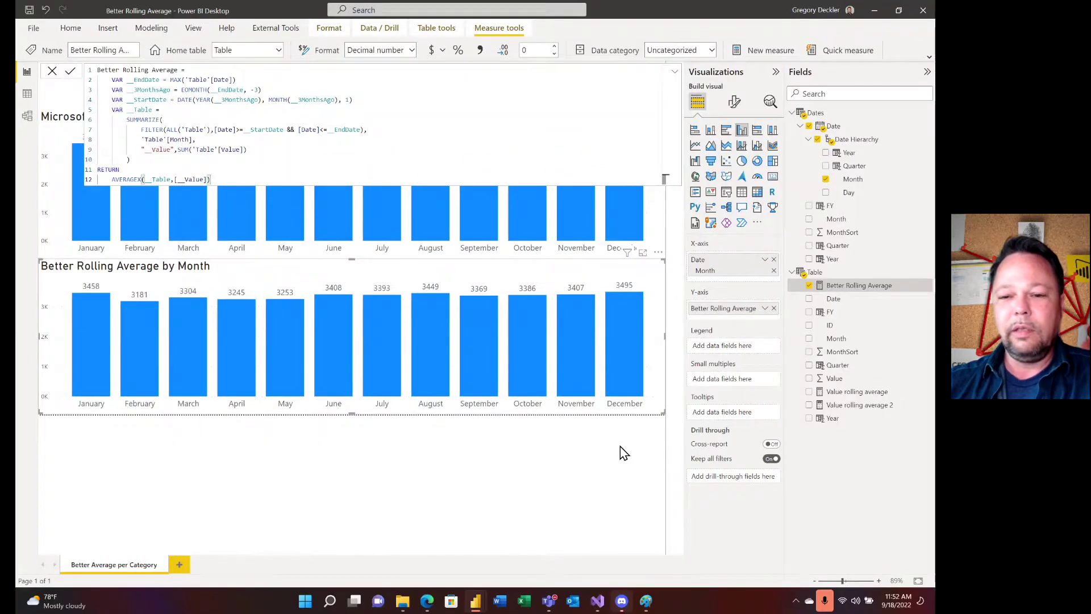
Click empty canvas to close the formula bar and show both charts
{"action": "left_click", "coordinate": [647, 450]}
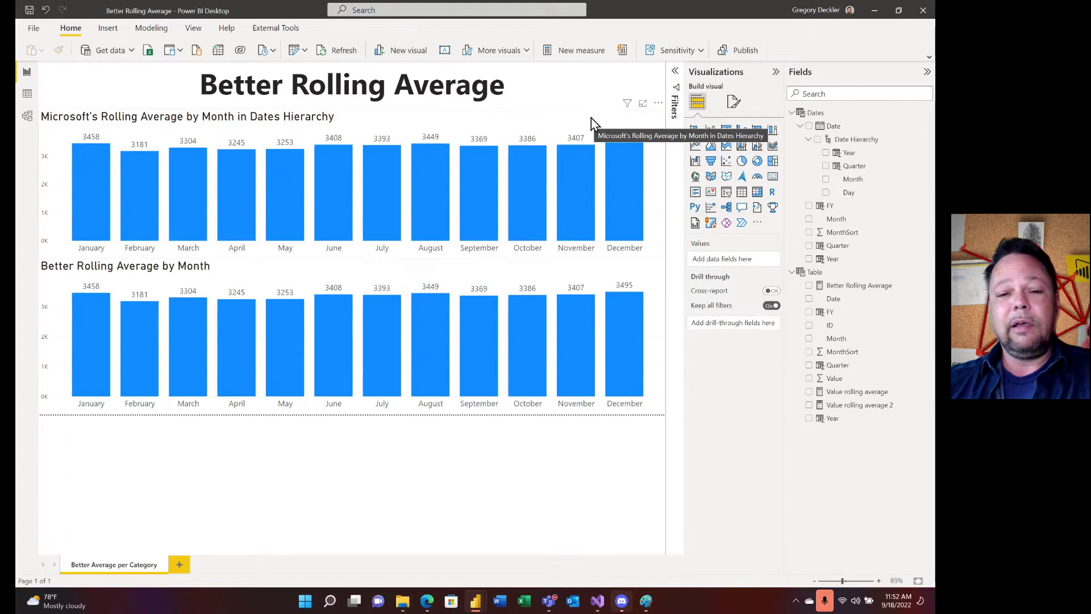
Put Table's Month on the Better Rolling Average chart's X-axis, then view Value rolling average 2's DAX
{"action": "left_click", "coordinate": [565, 276]}
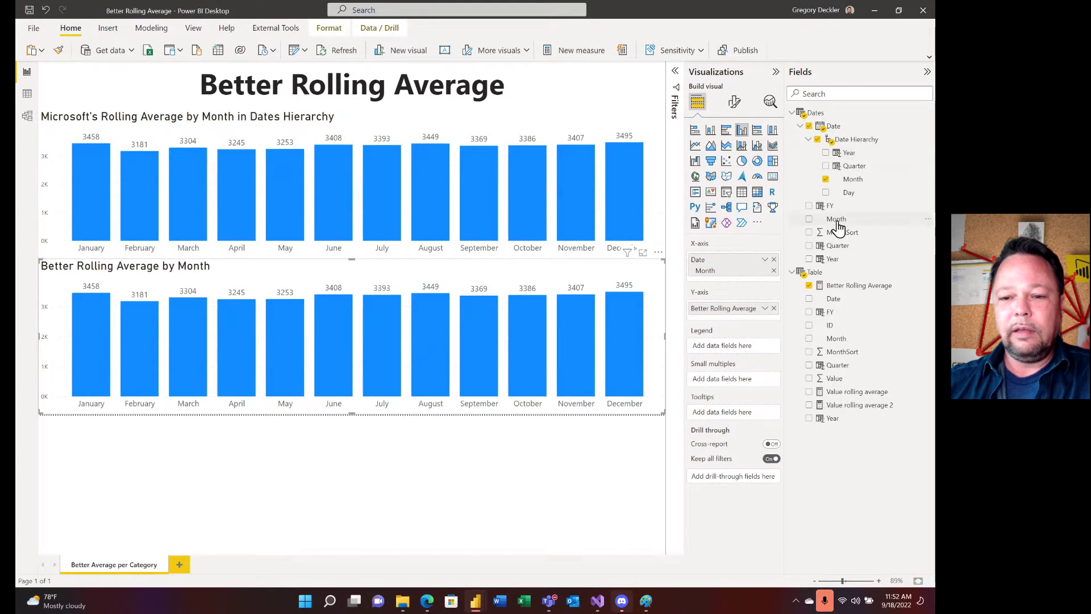
{"action": "left_click_drag", "start_coordinate": [836, 221], "coordinate": [724, 264]}
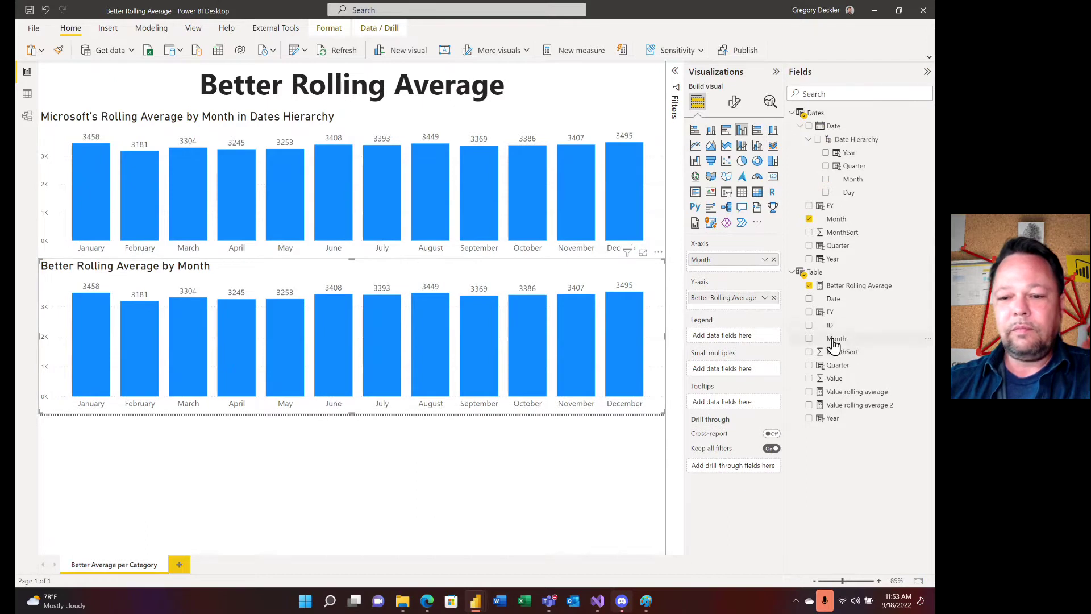
{"action": "left_click_drag", "start_coordinate": [835, 339], "coordinate": [724, 263]}
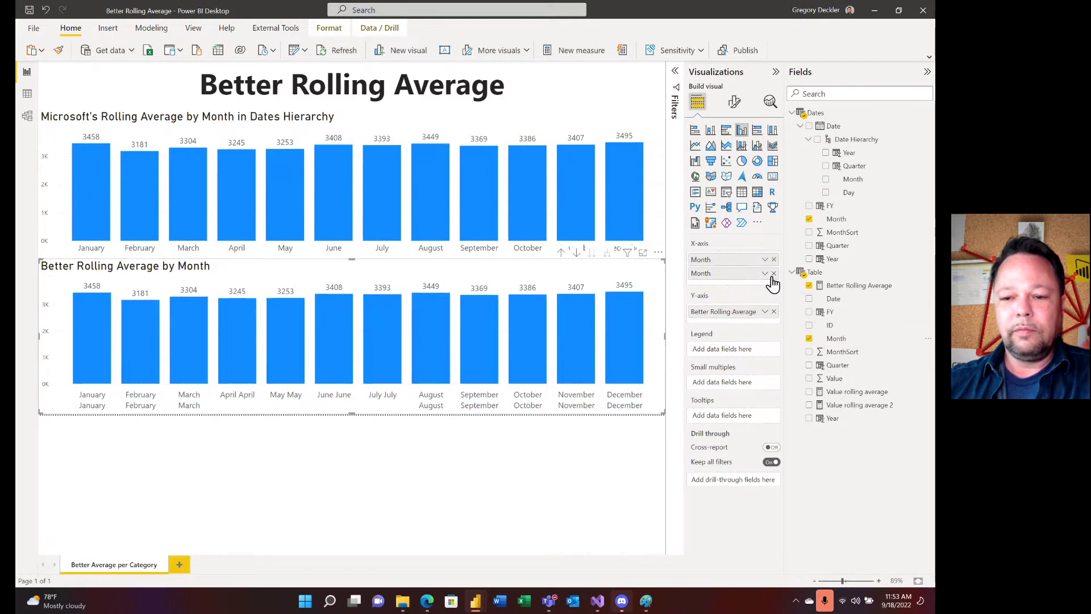
{"action": "left_click", "coordinate": [773, 279]}
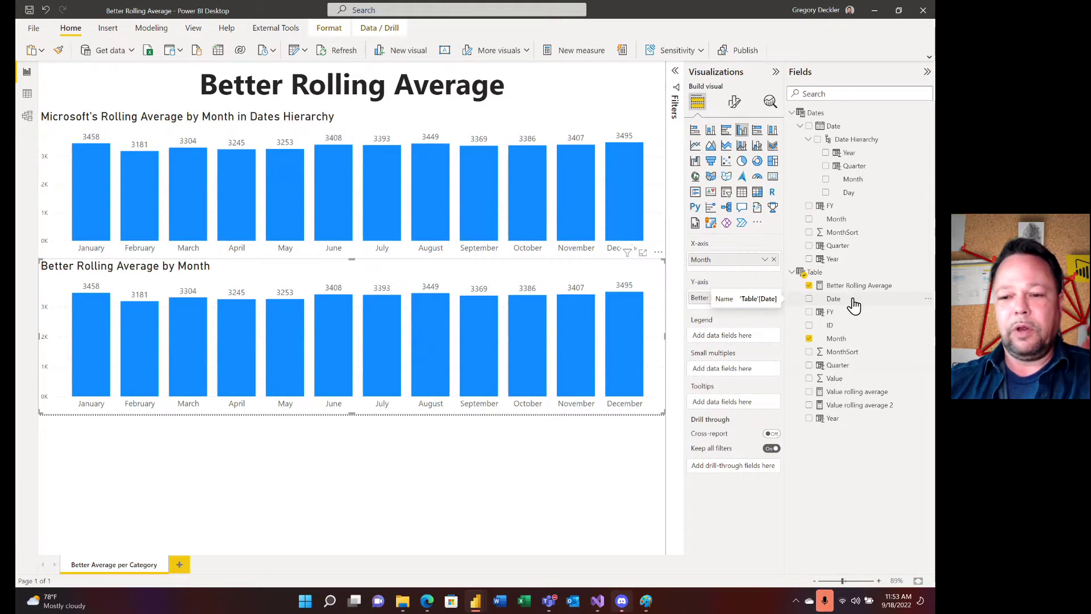
{"action": "left_click", "coordinate": [846, 406]}
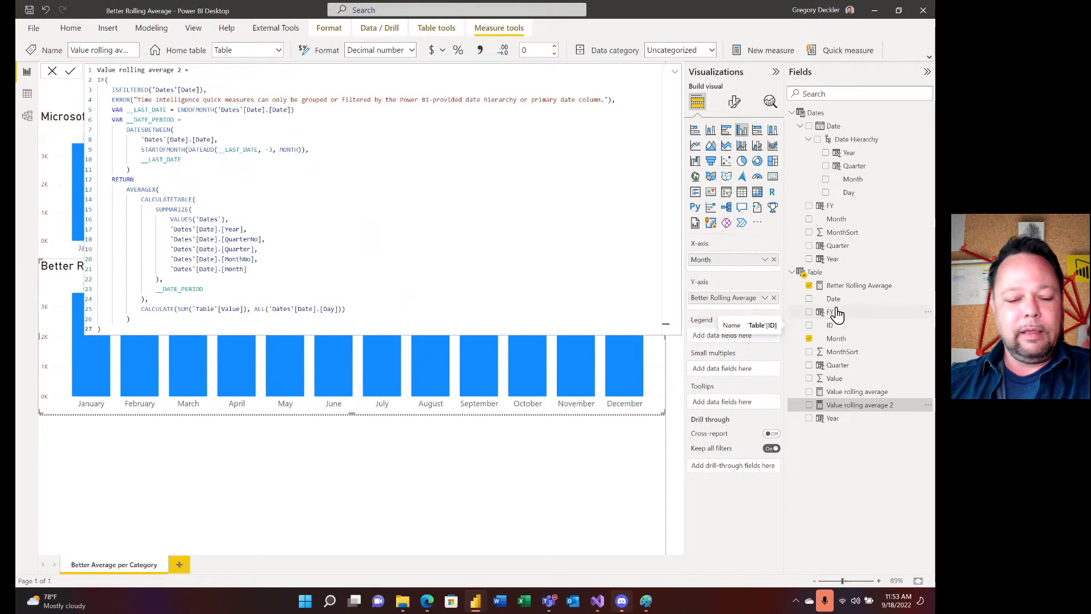
{"action": "left_click", "coordinate": [634, 437]}
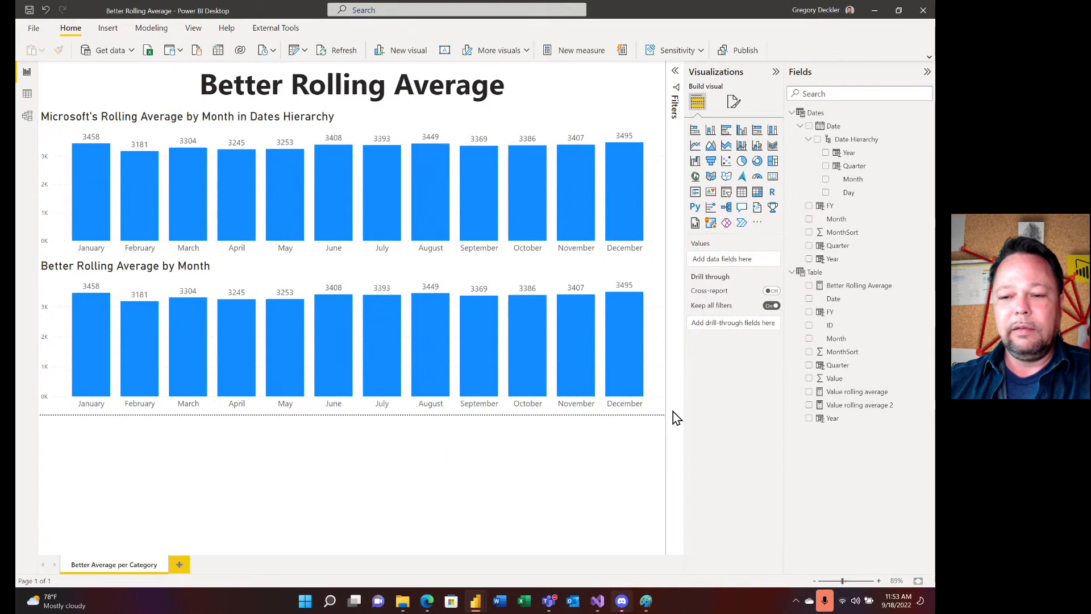
{"action": "left_click", "coordinate": [860, 287]}
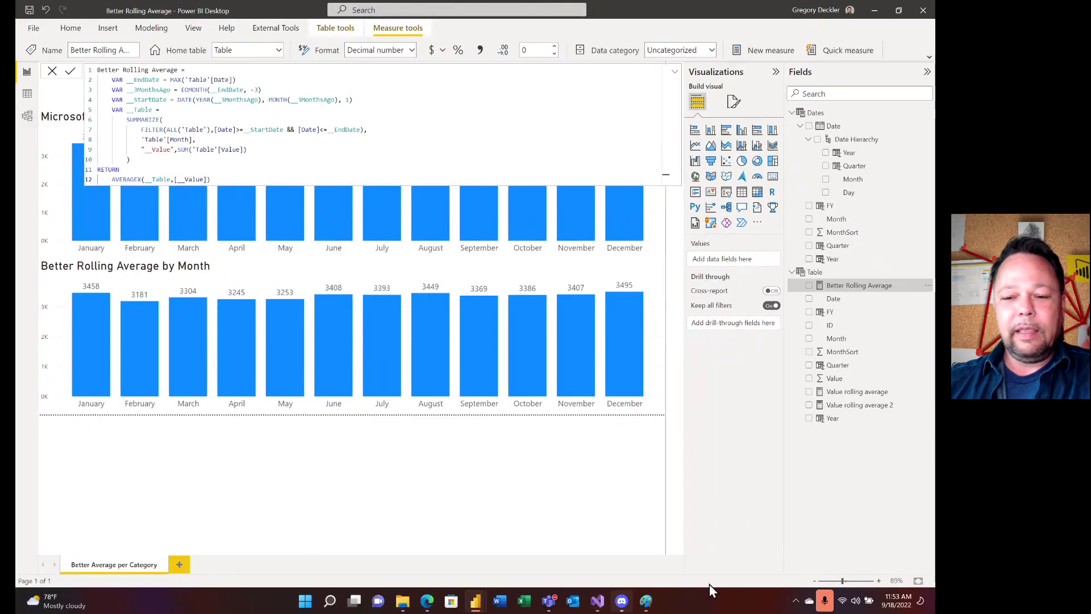
{"action": "left_click", "coordinate": [532, 460]}
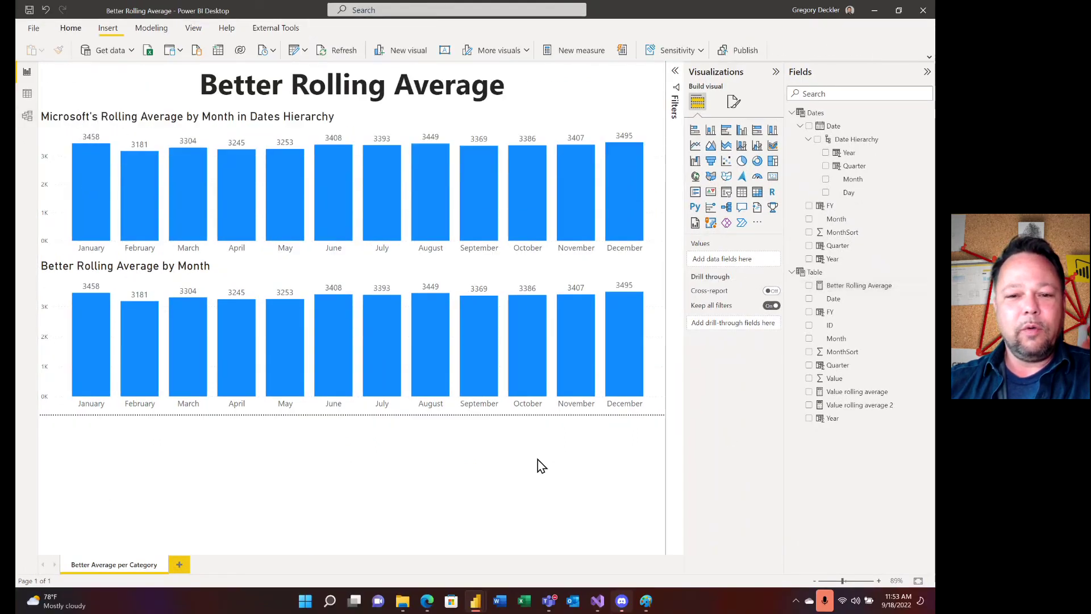